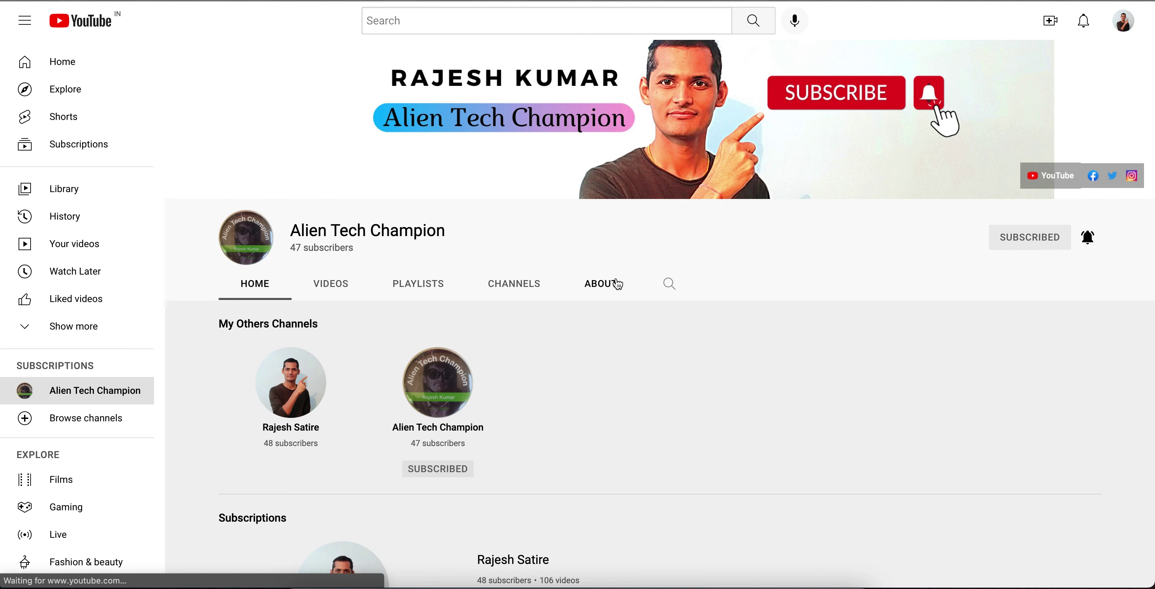
Step: Show the YouTube channel's About page, then switch to the Endpoint Manager Devices overview
left_click(617, 284)
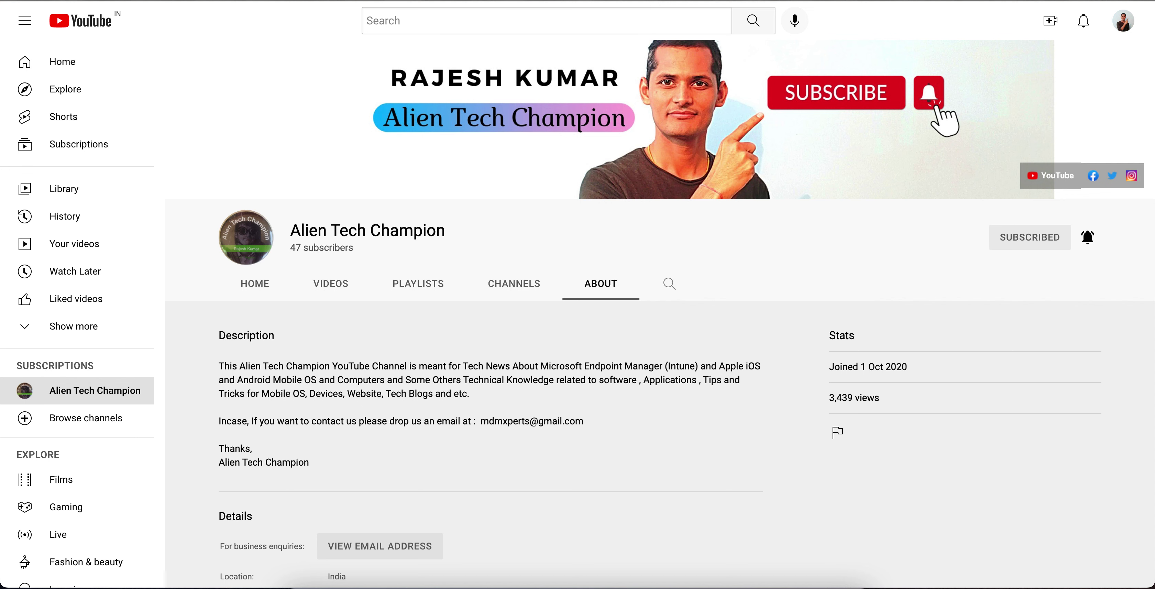
left_click(846, 2)
left_click(847, 2)
left_click(847, 2)
left_click(934, 91)
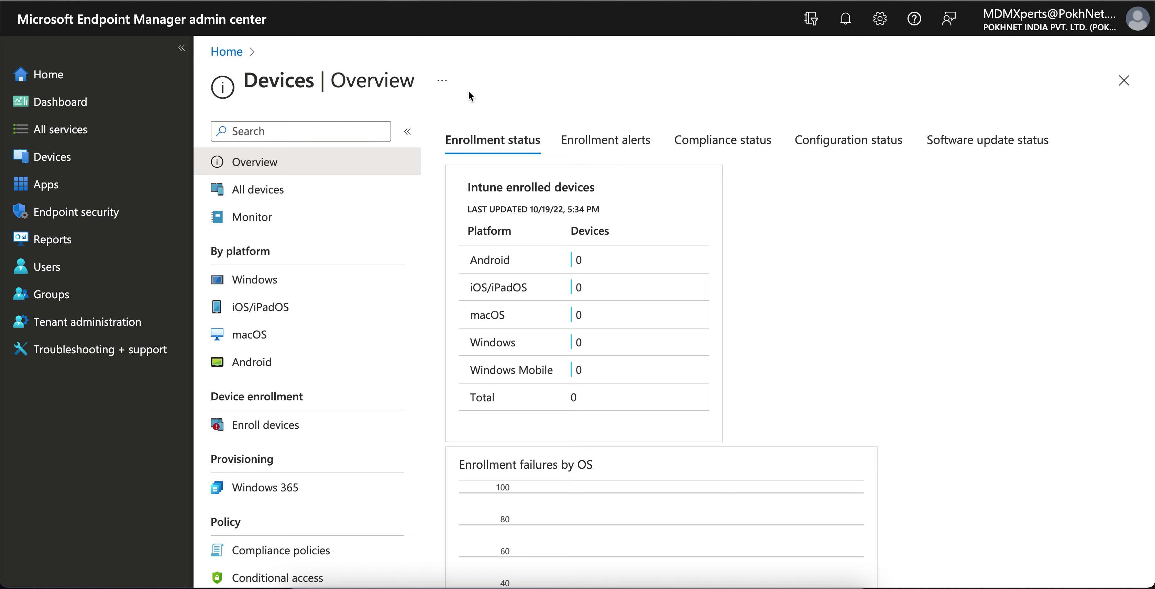
Step: Go to Apps > Monitor > App protection status, showing 1 assigned user
left_click(73, 184)
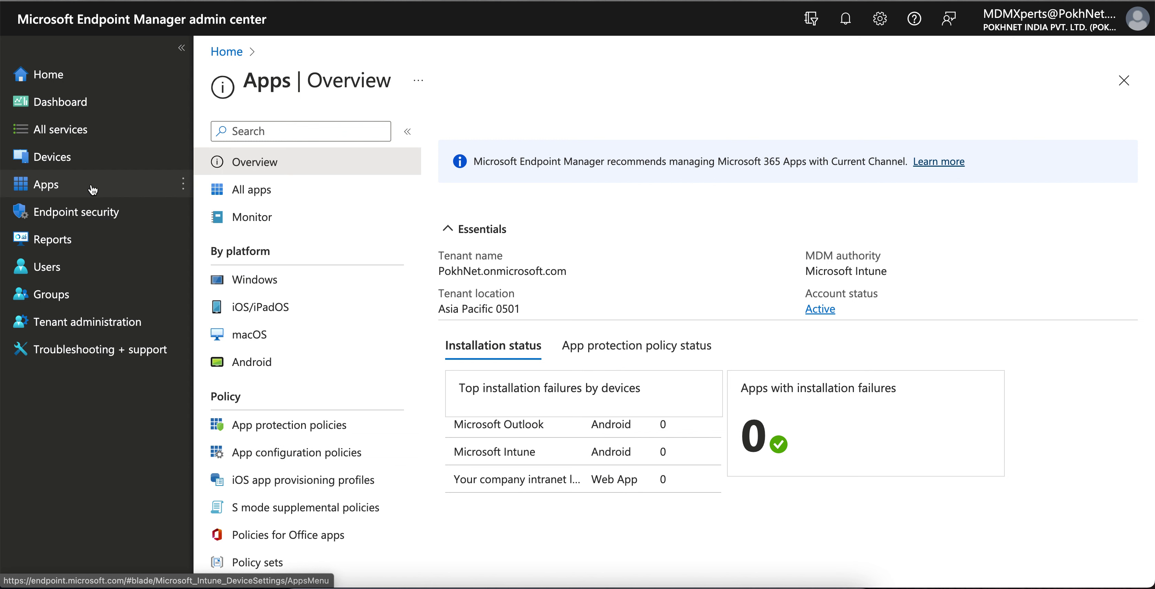
left_click(309, 217)
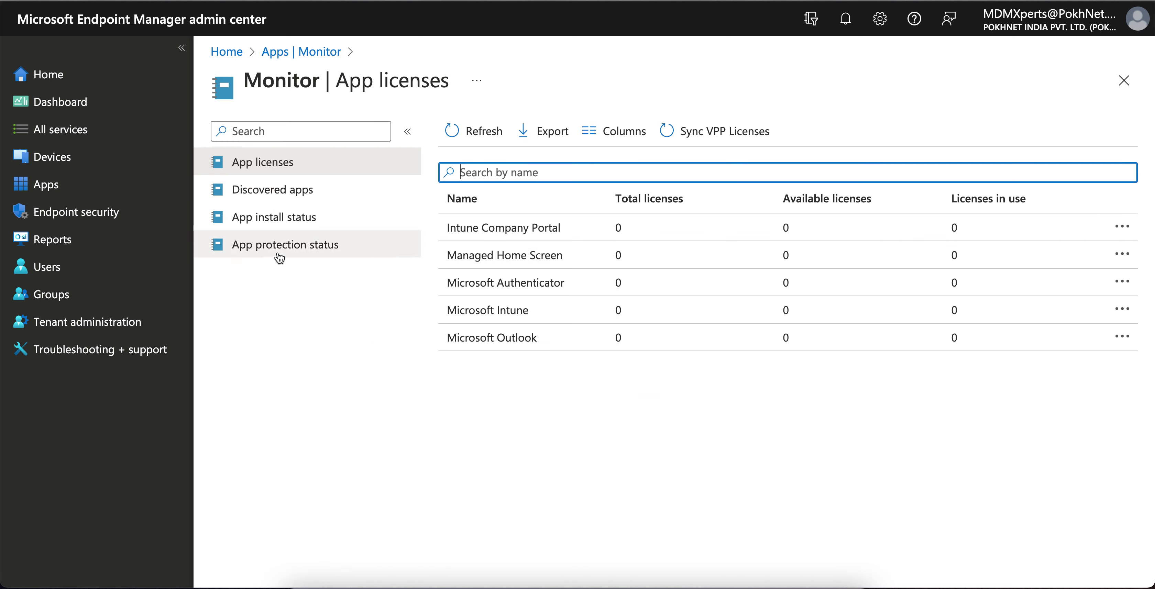
left_click(334, 249)
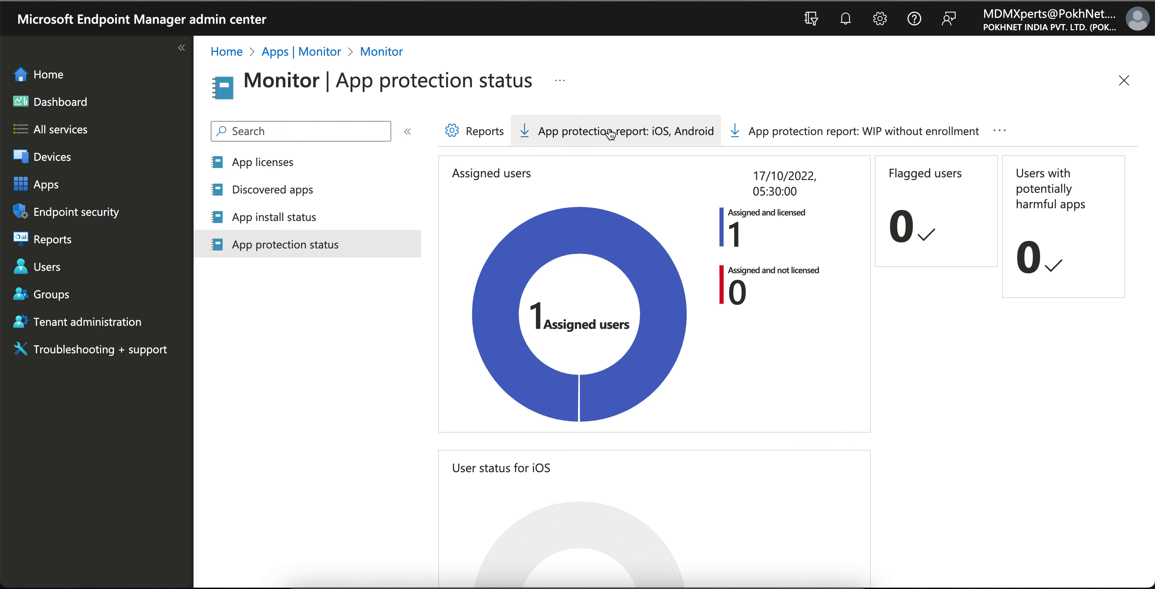
Step: Save the 'App protection report: iOS, Android' as a CSV and show all browser downloads
left_click(683, 140)
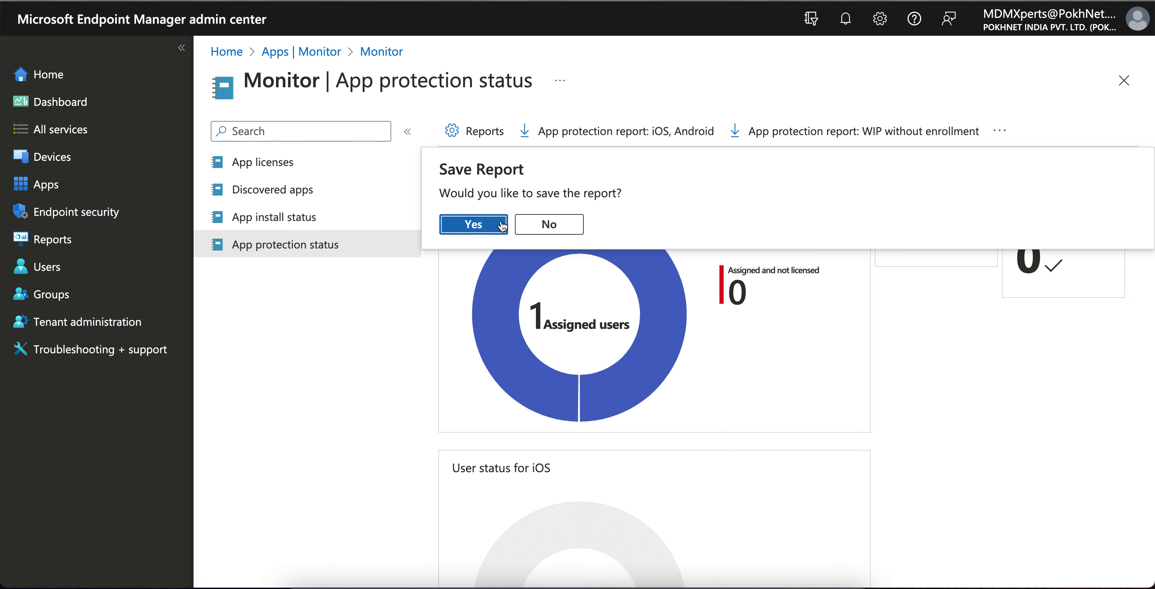
left_click(501, 226)
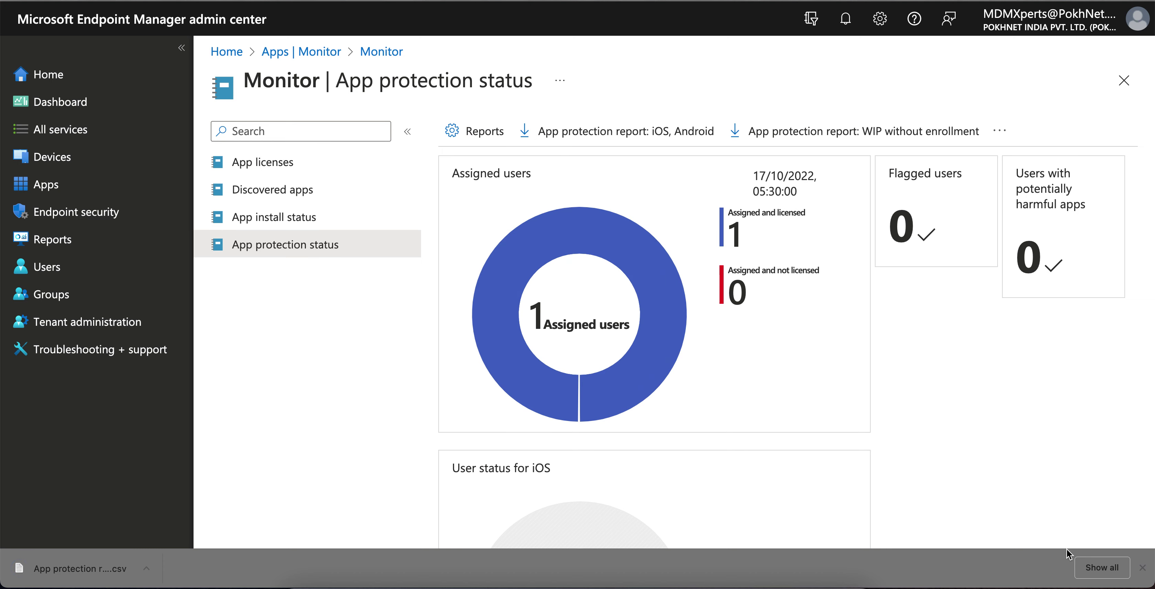
left_click(1102, 567)
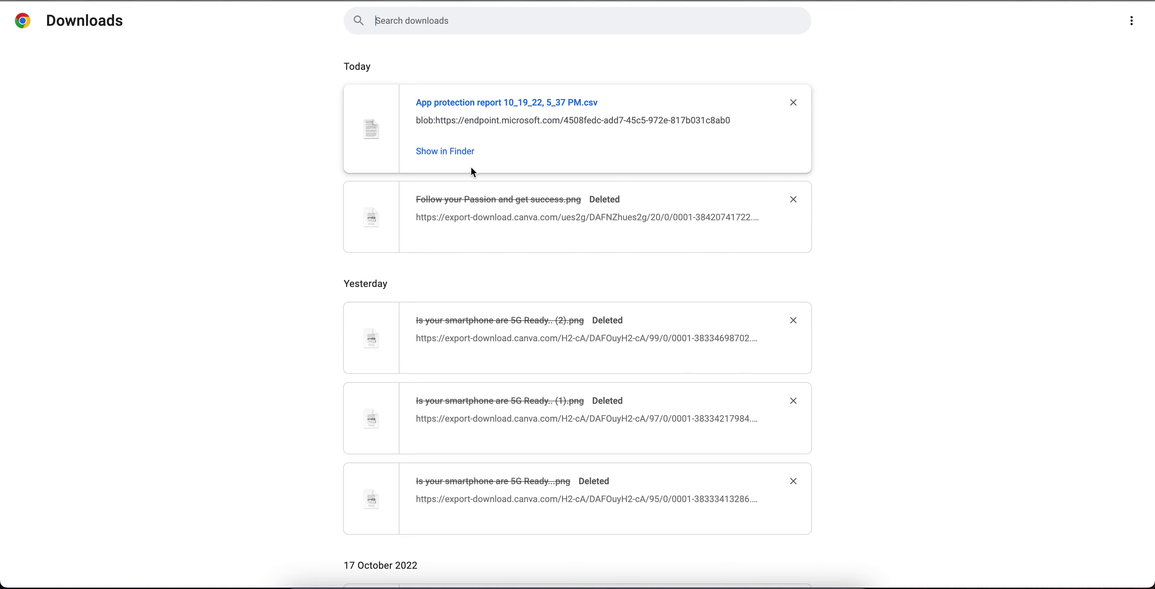
Step: Remove the old deleted entries from Chrome's downloads list and reveal the report CSV in Finder
double_click(793, 199)
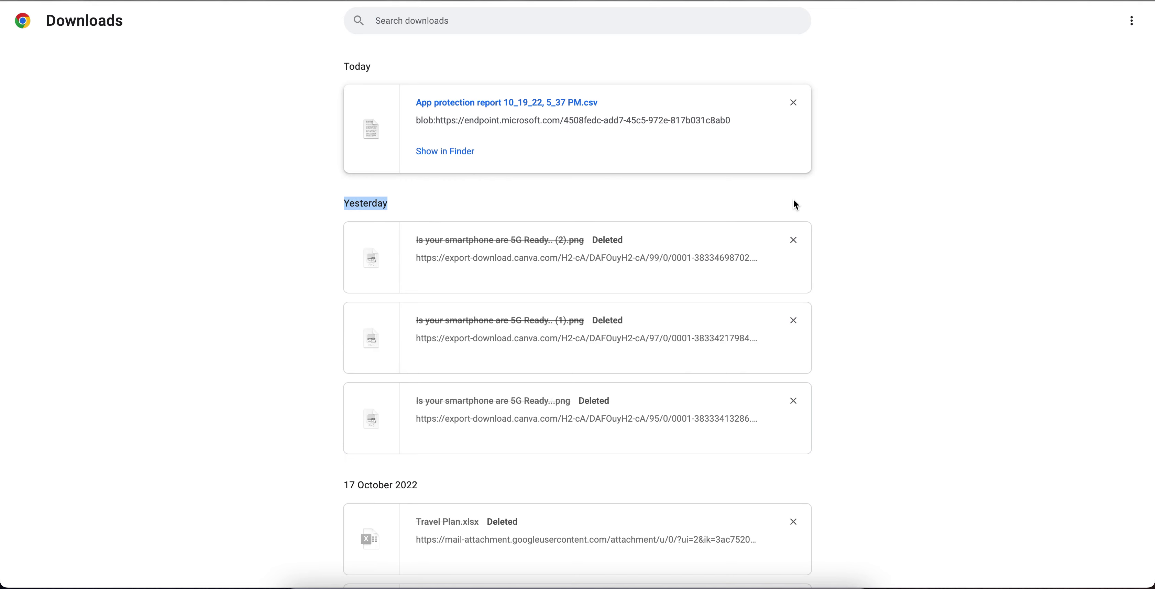
double_click(793, 240)
triple_click(793, 240)
triple_click(793, 240)
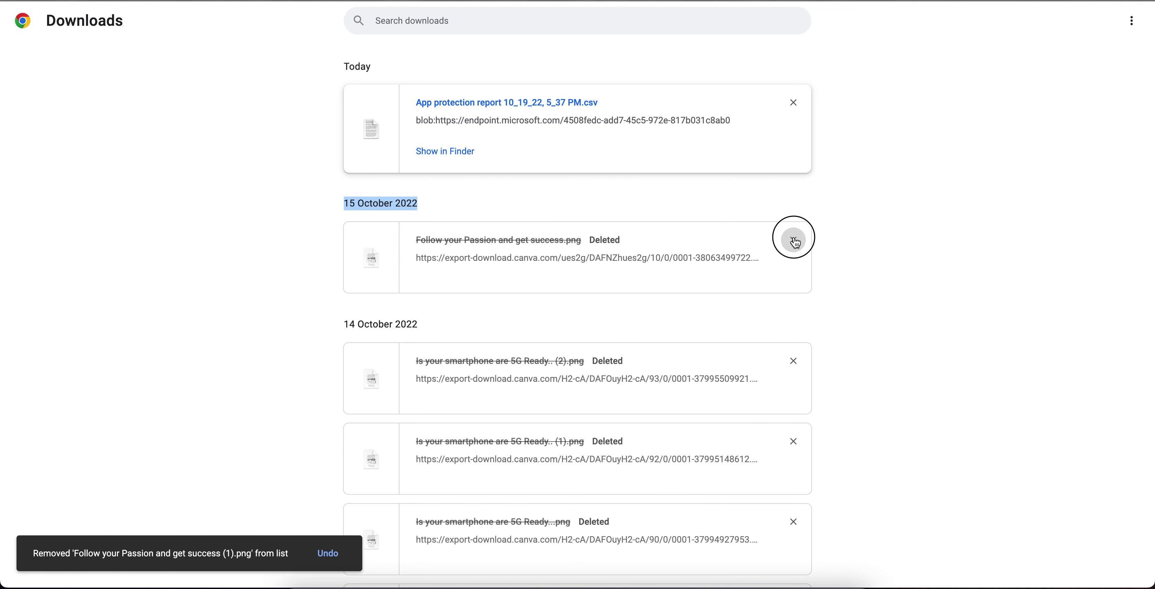
triple_click(793, 240)
triple_click(794, 240)
double_click(794, 240)
double_click(794, 240)
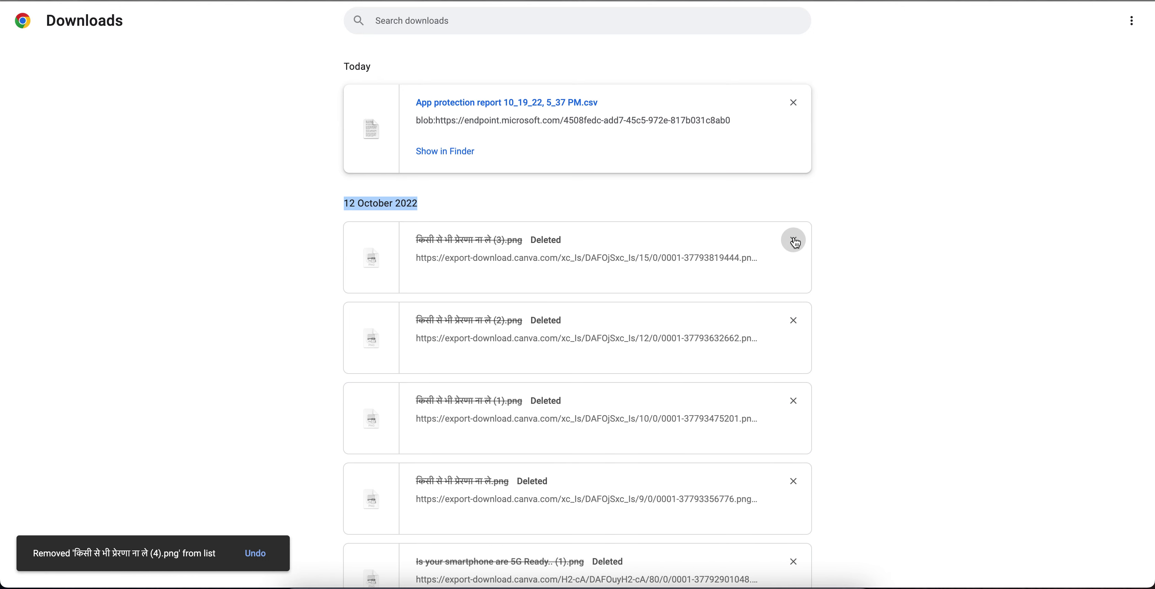
triple_click(794, 240)
double_click(793, 240)
left_click(793, 240)
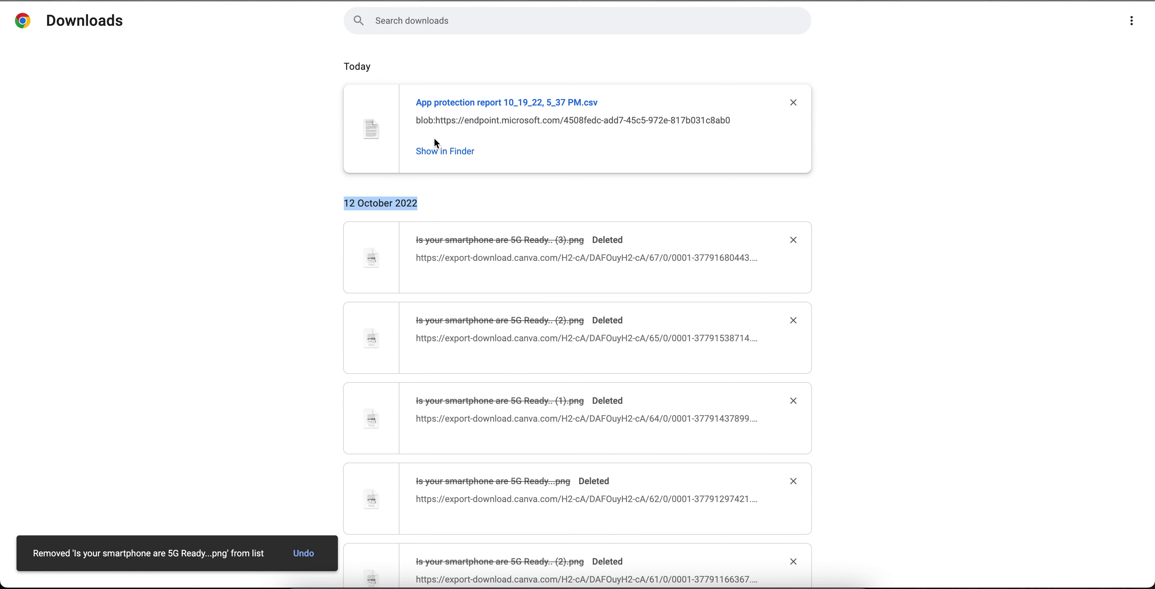
left_click(432, 150)
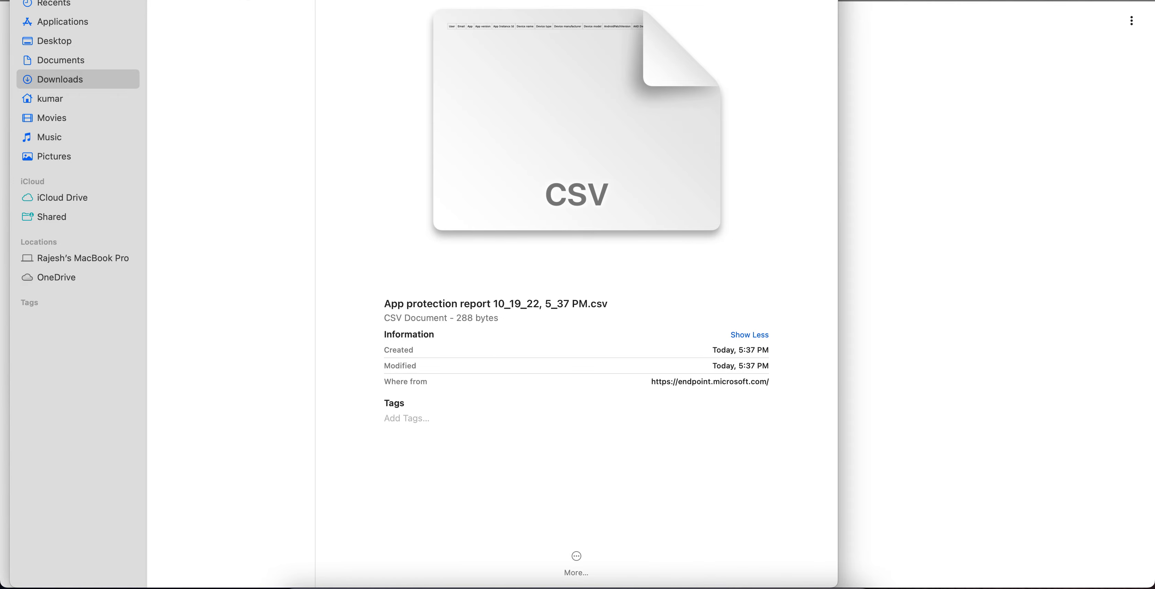
Step: Minimize the Finder window with the 288-byte CSV and return to the app protection Reports page
key("super+m")
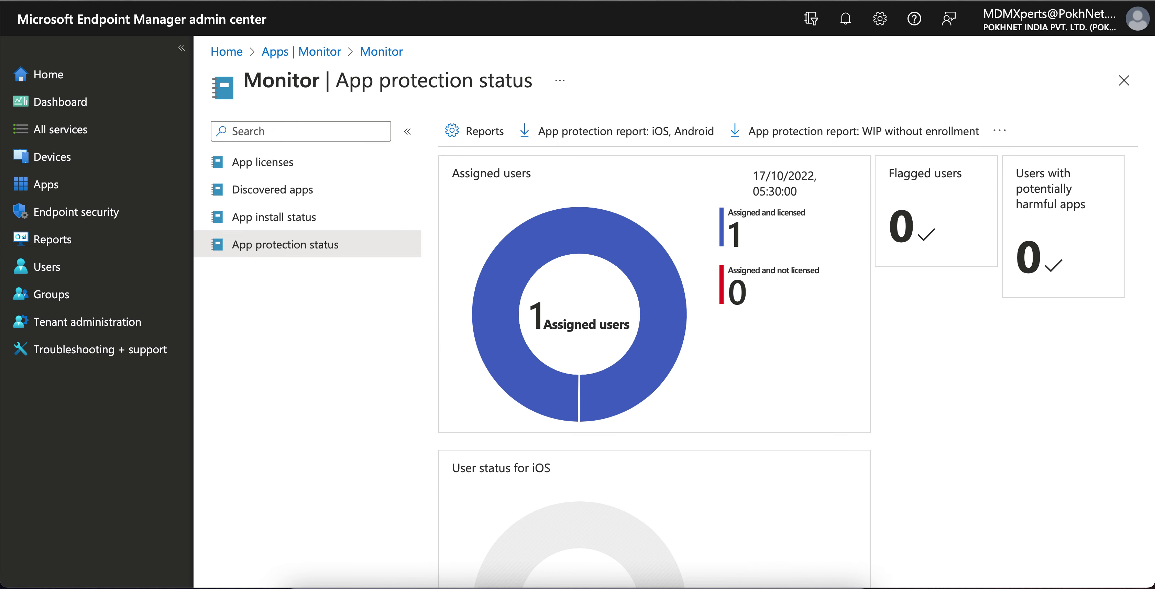
left_click(490, 131)
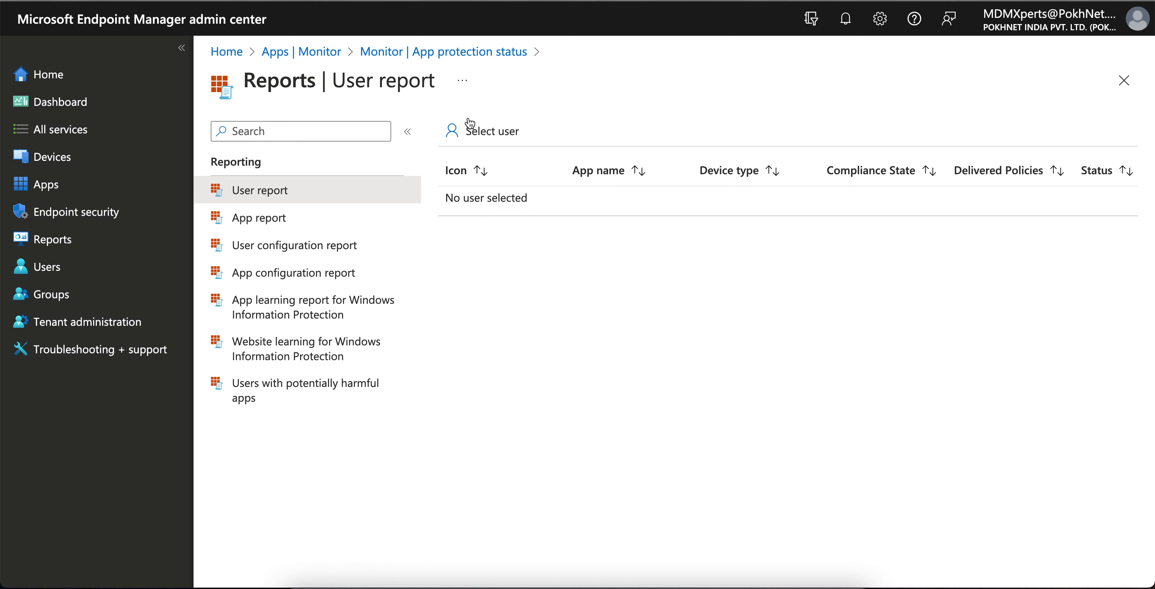
Step: Load the User report for the test user, then switch to the App report
left_click(519, 133)
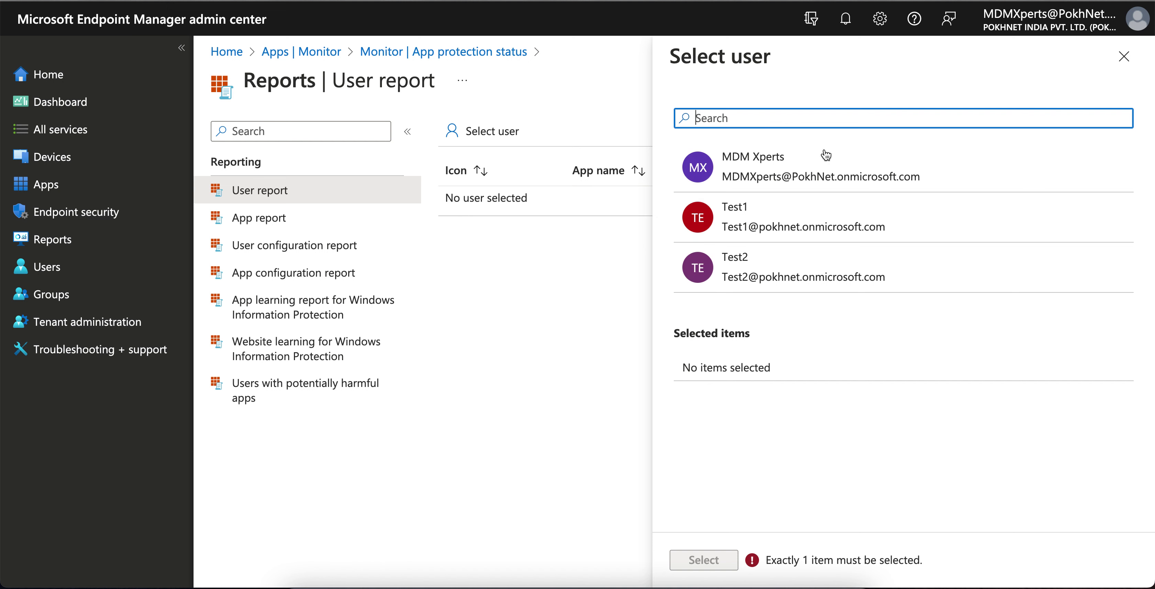
left_click(816, 206)
left_click(704, 560)
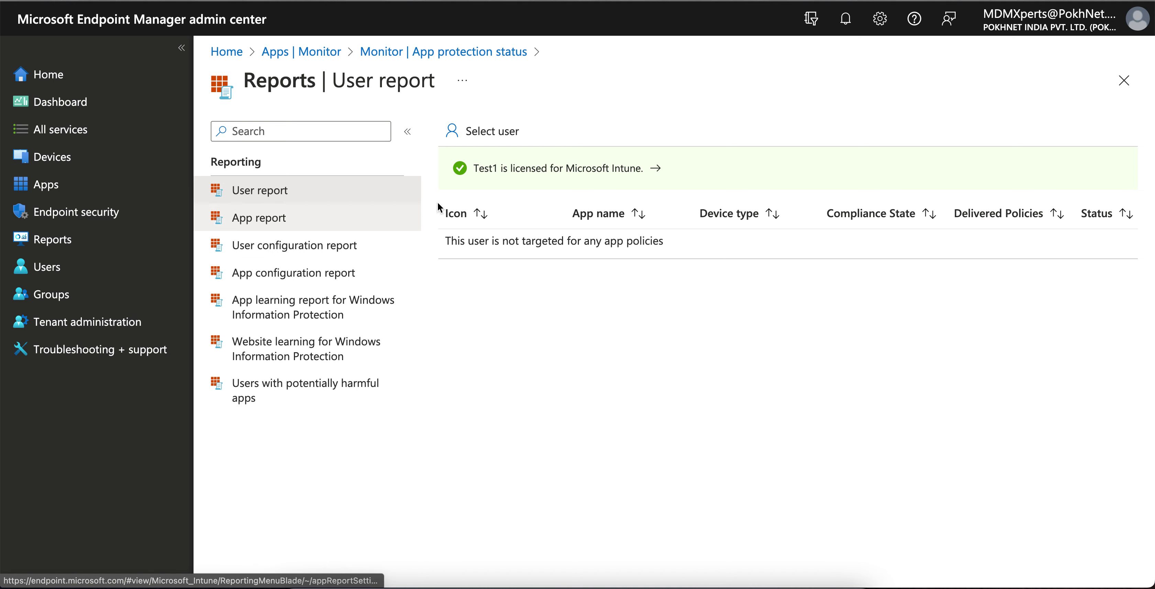
left_click(259, 228)
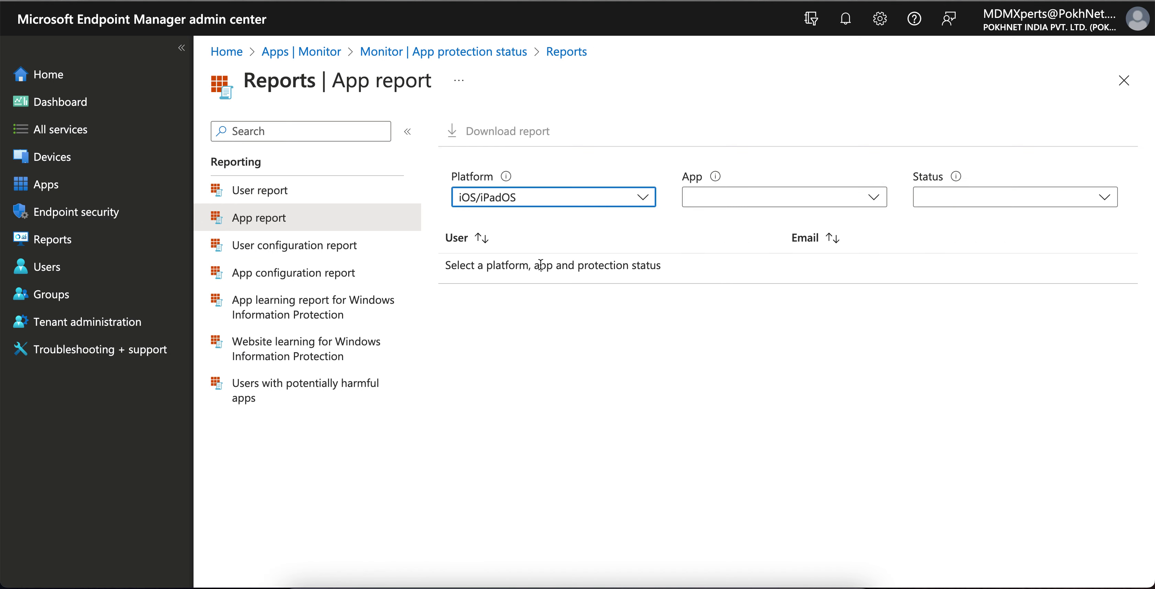
Step: Keep Platform at iOS/iPadOS and set the App report Status filter to Protected
left_click(554, 203)
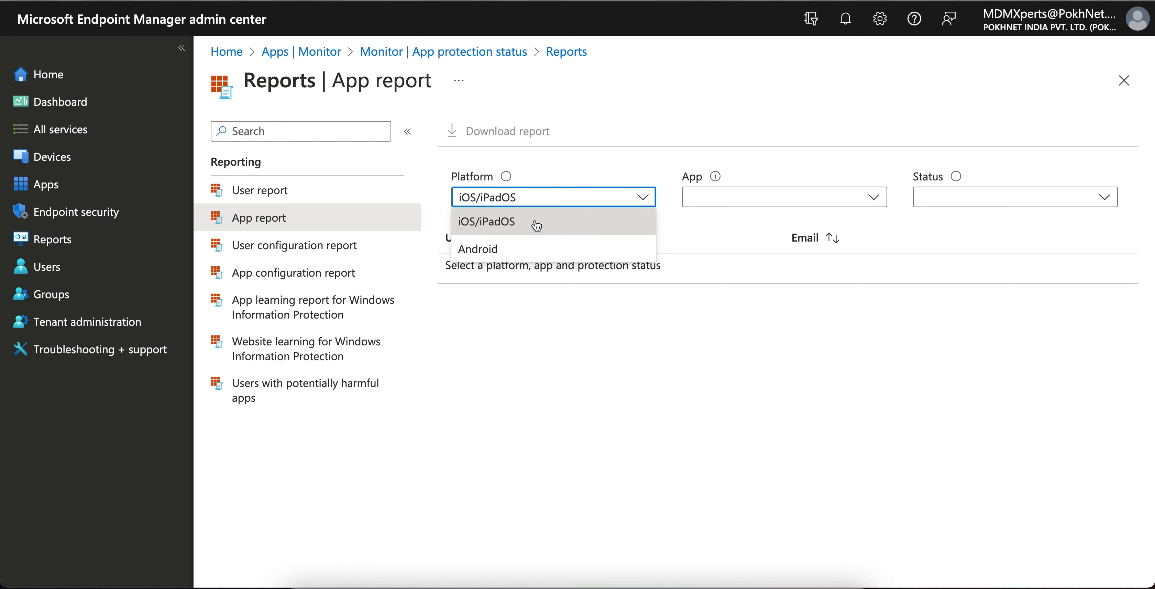
left_click(755, 203)
left_click(755, 202)
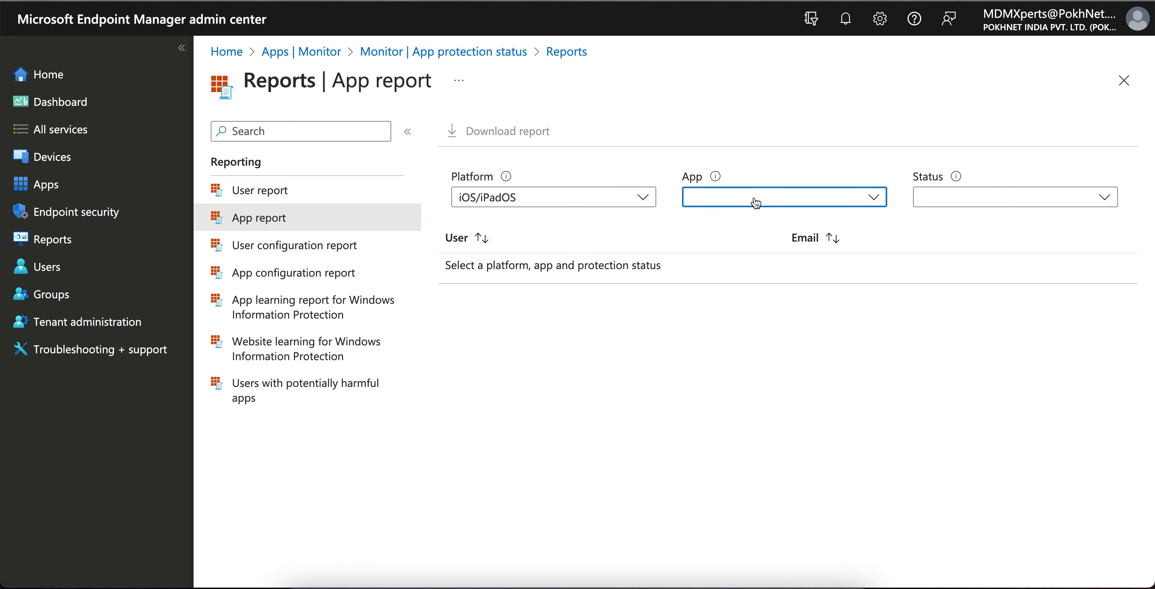
left_click(756, 203)
left_click(757, 202)
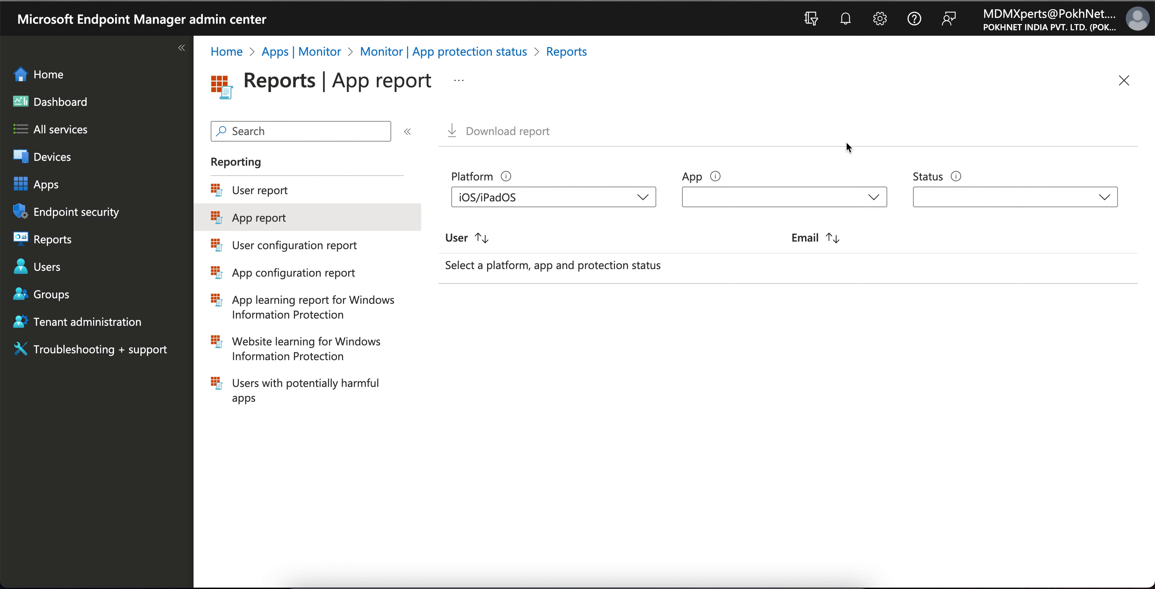
left_click(771, 204)
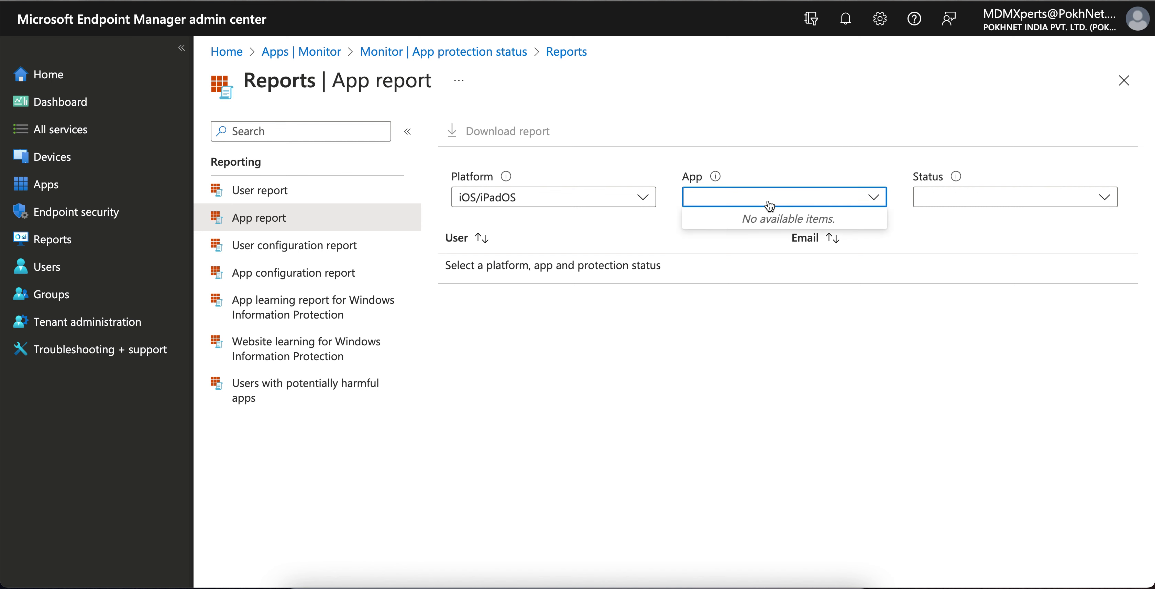
left_click(951, 202)
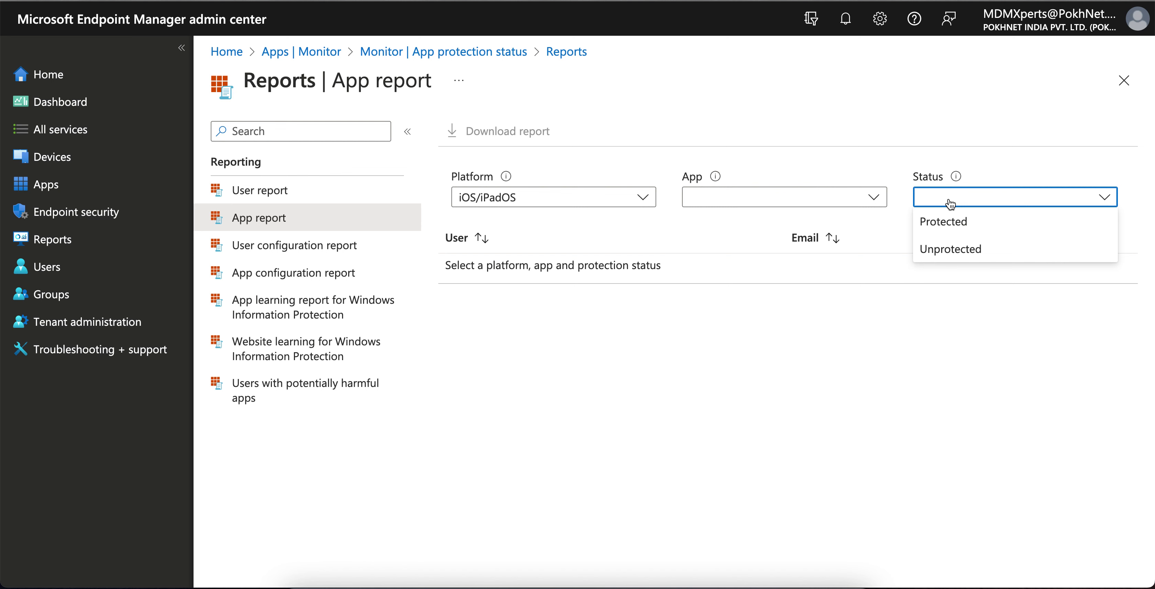
left_click(988, 226)
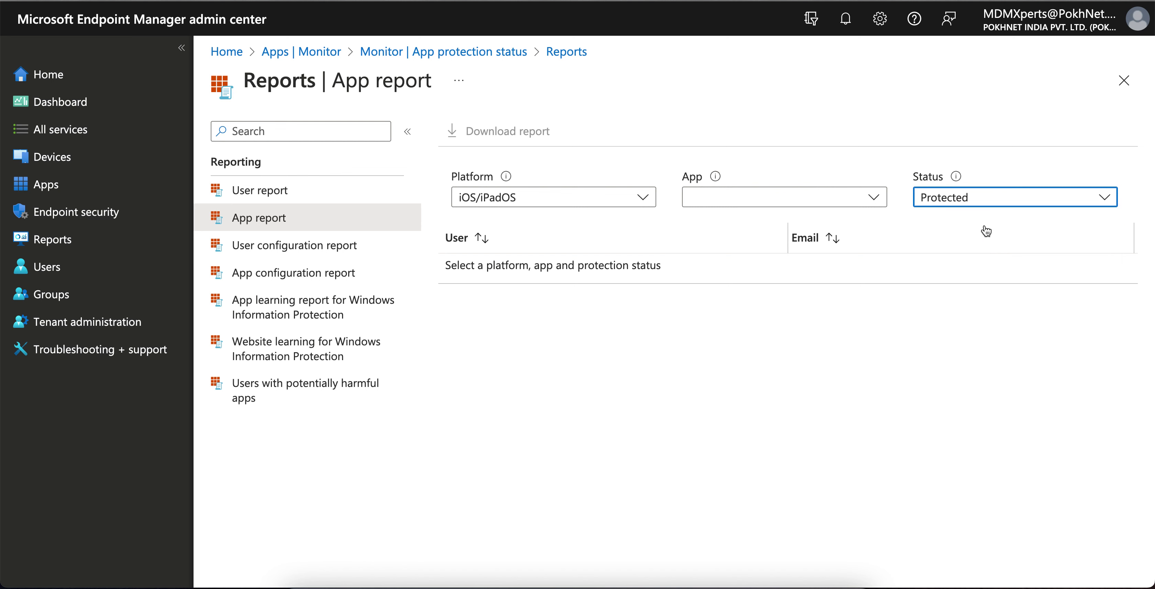
Step: Confirm the App list is empty and open the downloaded App protection report CSV
left_click(809, 204)
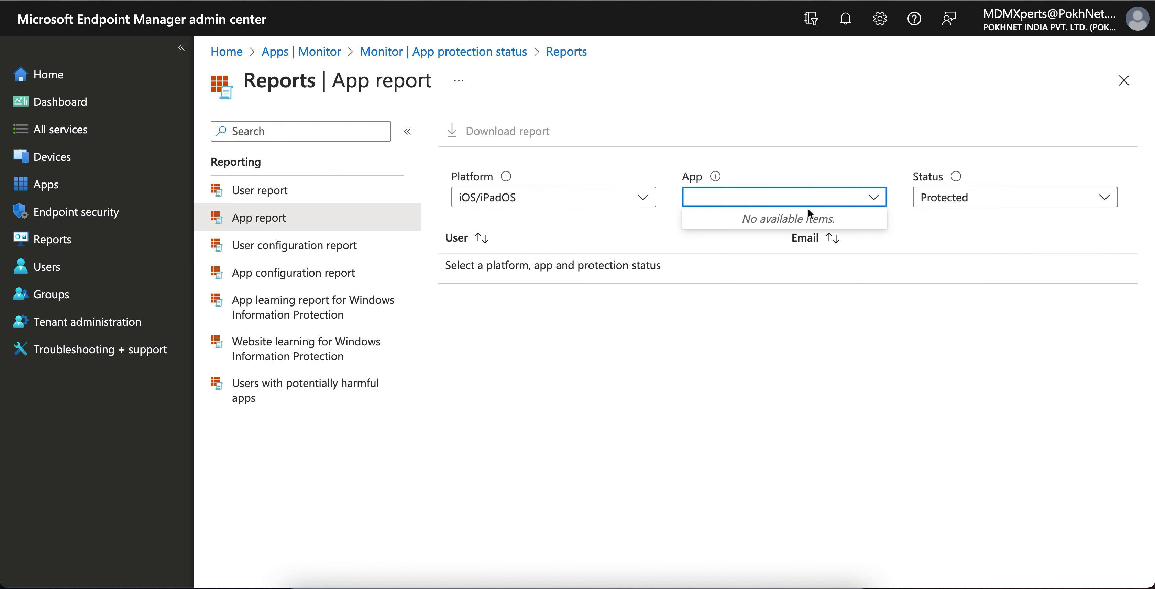
left_click(503, 116)
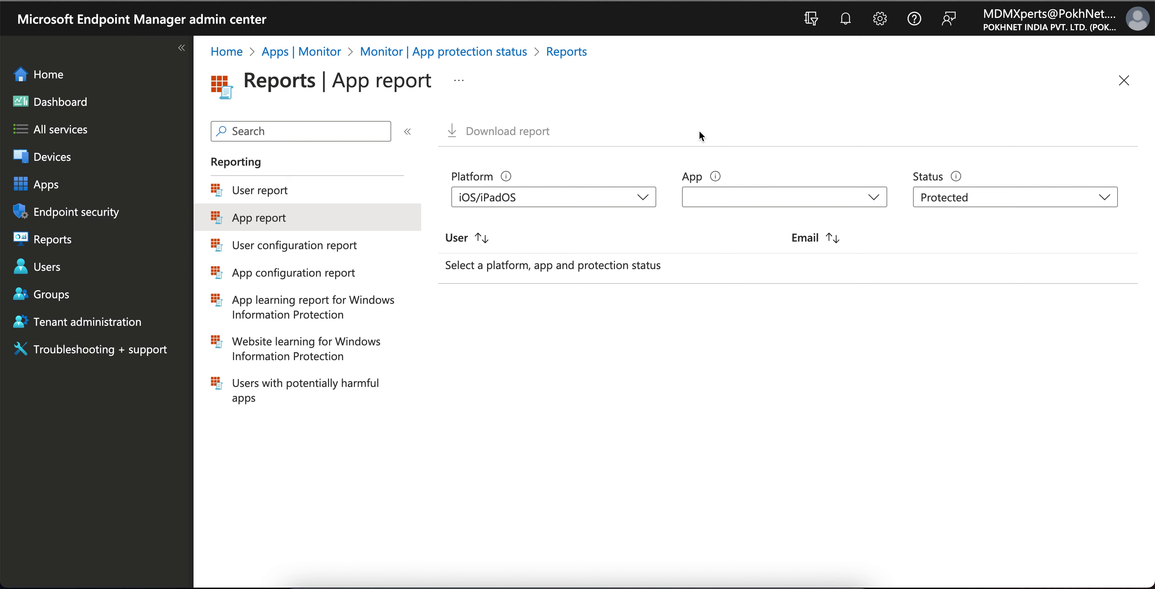
left_click(791, 198)
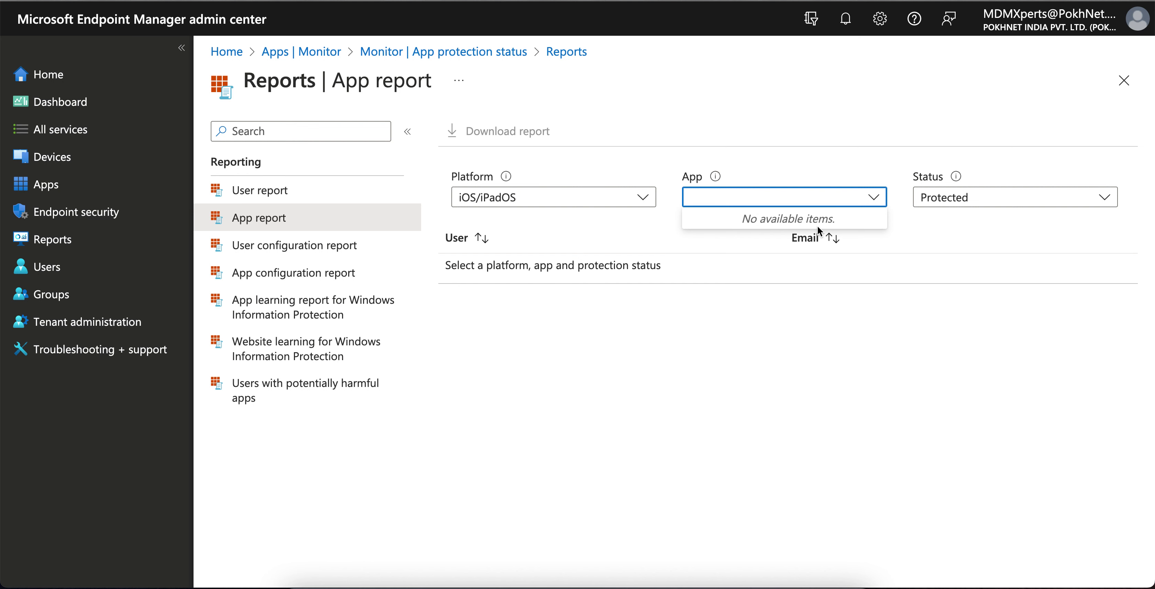
left_click(701, 134)
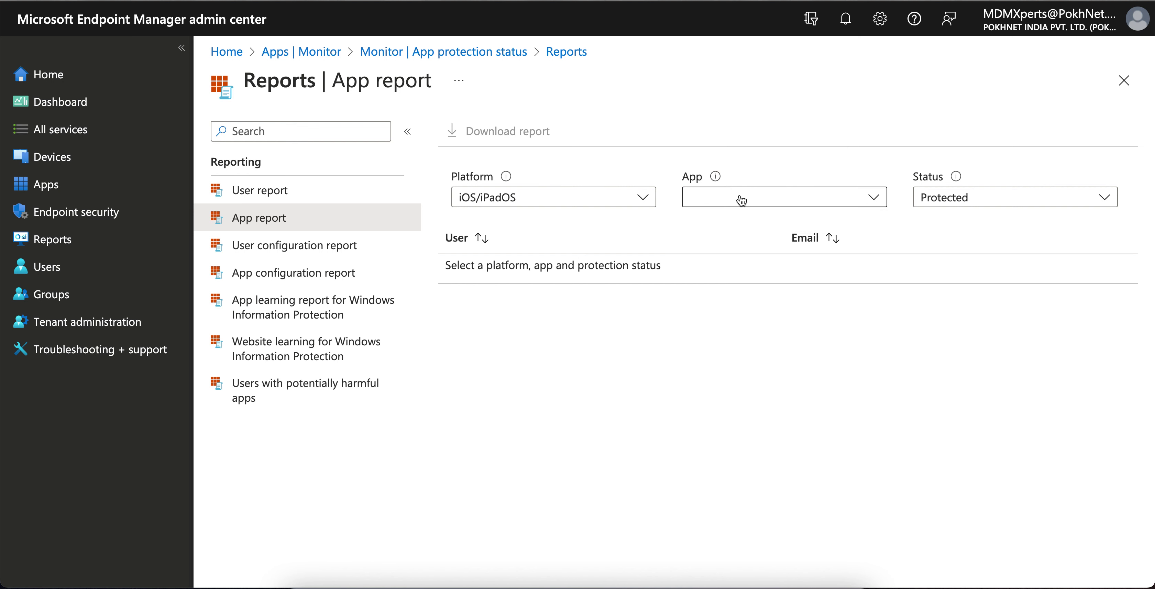
left_click(529, 141)
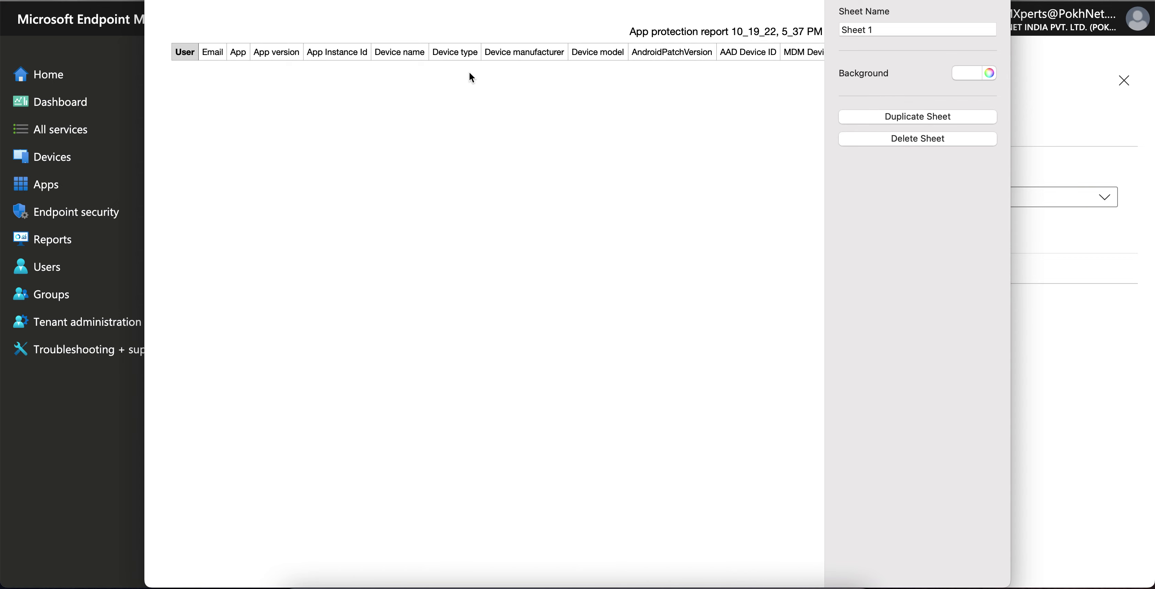
Step: Scroll through the CSV columns up to Compliance State in Numbers, then close the sheet
scroll(598, 89, "right", 15)
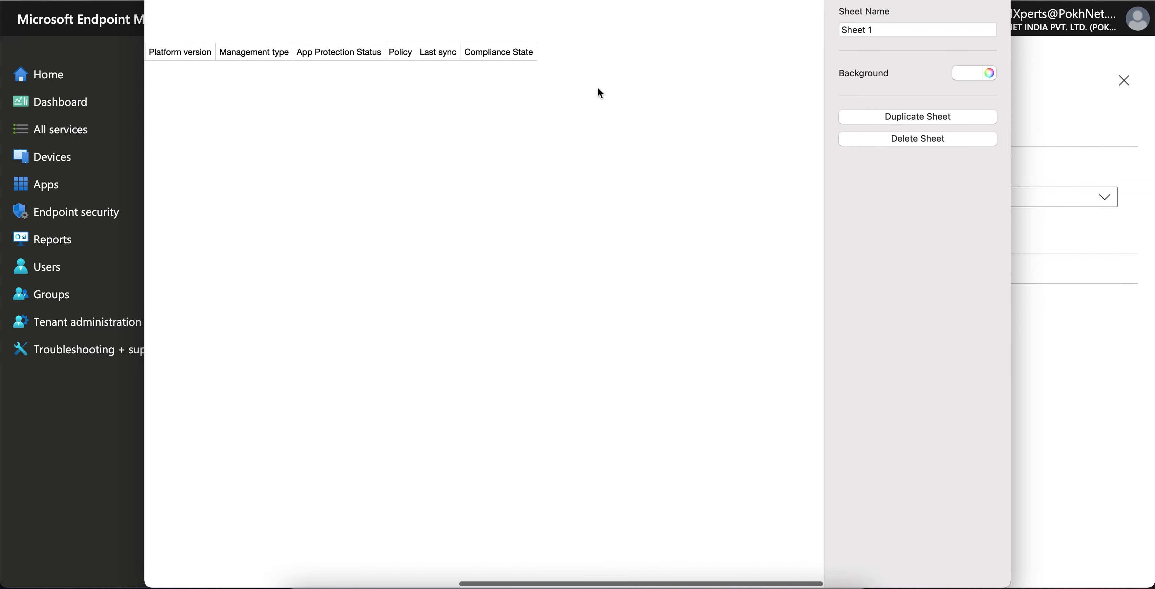
scroll(578, 85, "left", 15)
scroll(578, 89, "right", 2)
key("super+w")
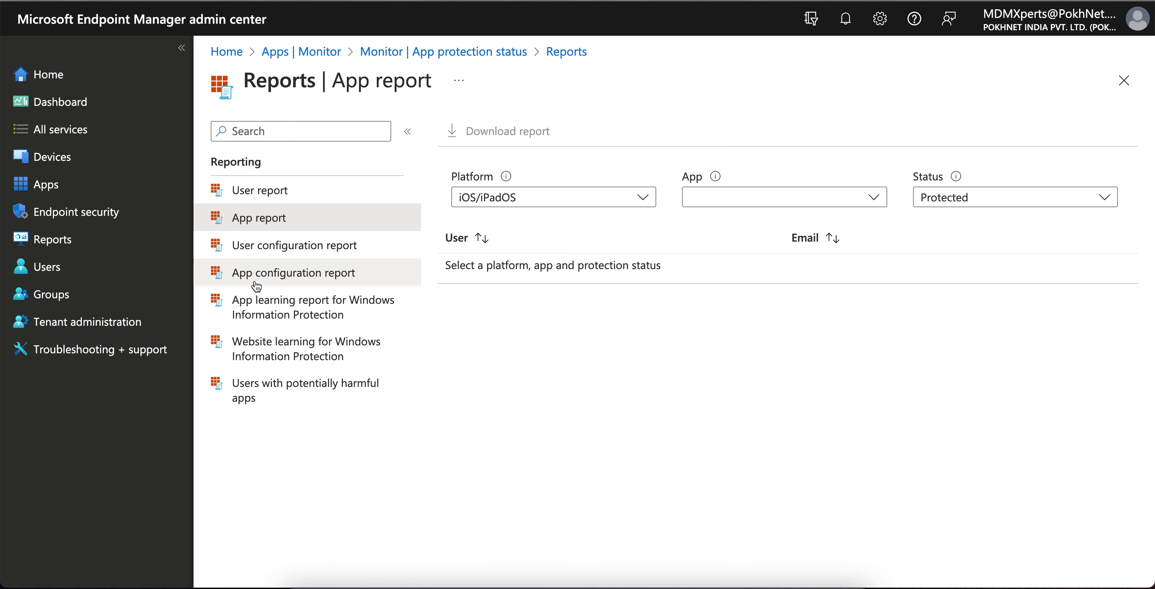
Step: Select the test user in Troubleshooting + support
left_click(80, 354)
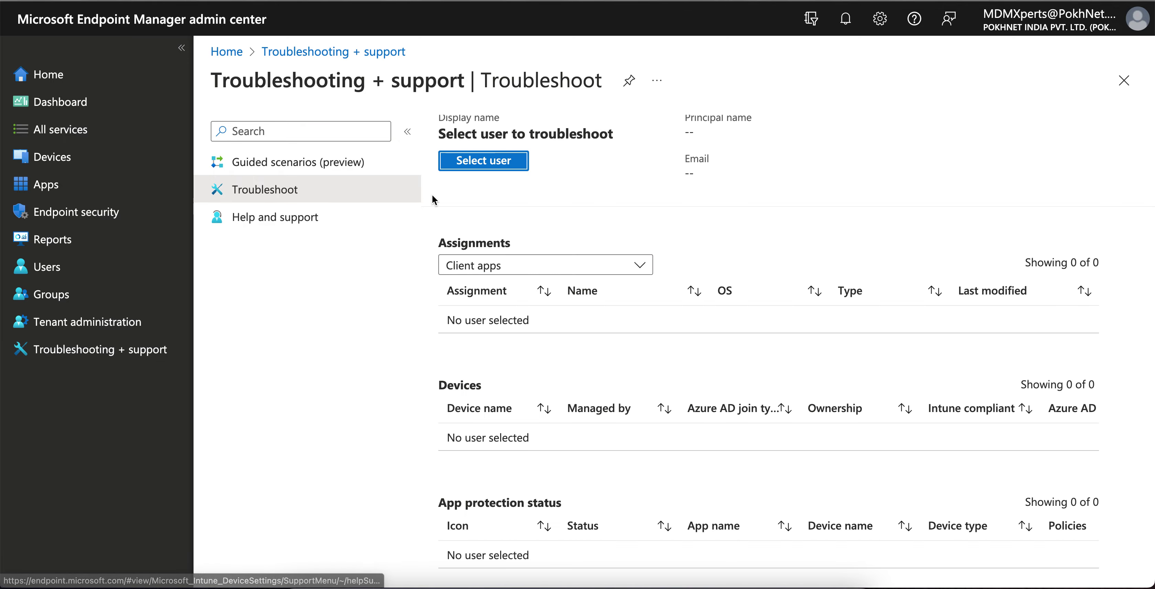
left_click(484, 160)
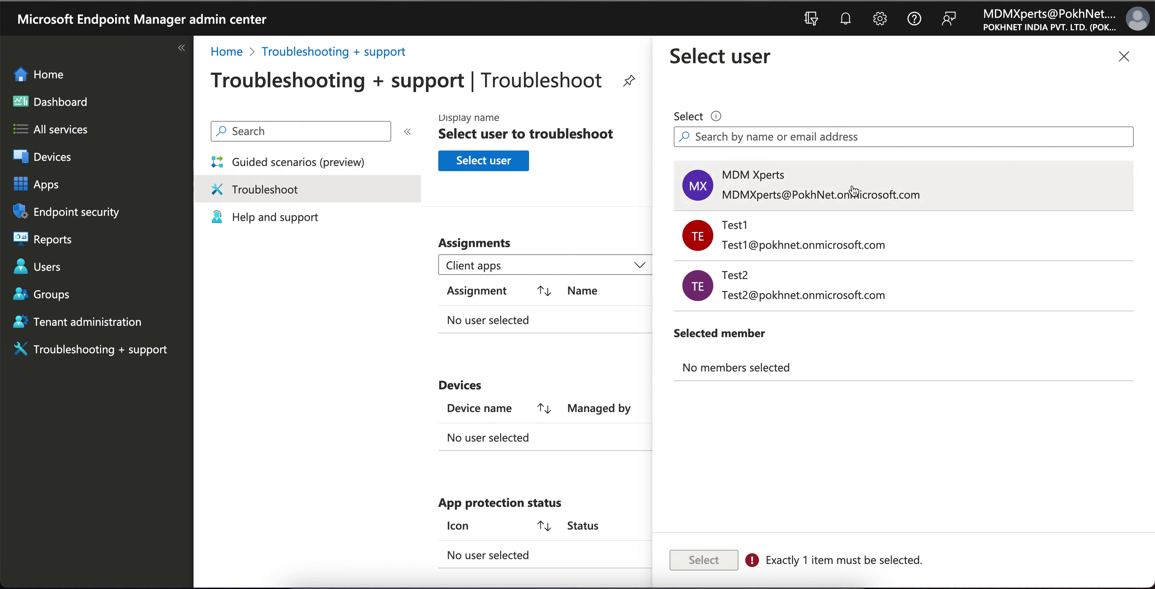
left_click(815, 234)
left_click(714, 558)
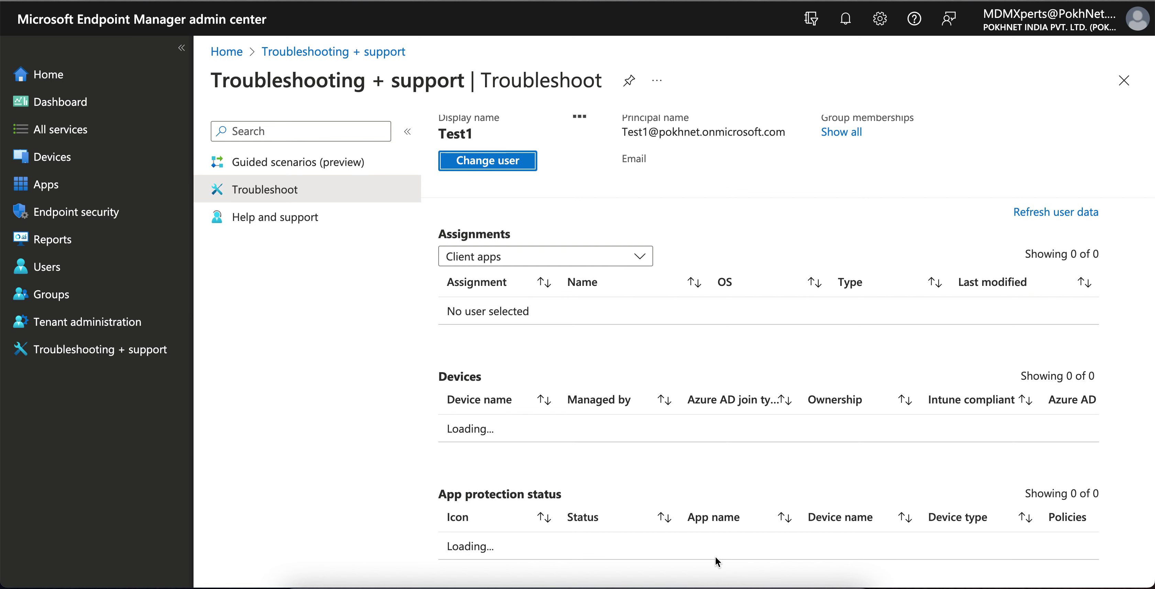
Step: Review the user's empty App protection status section, then return to the Apps overview
scroll(756, 380, "down", 3)
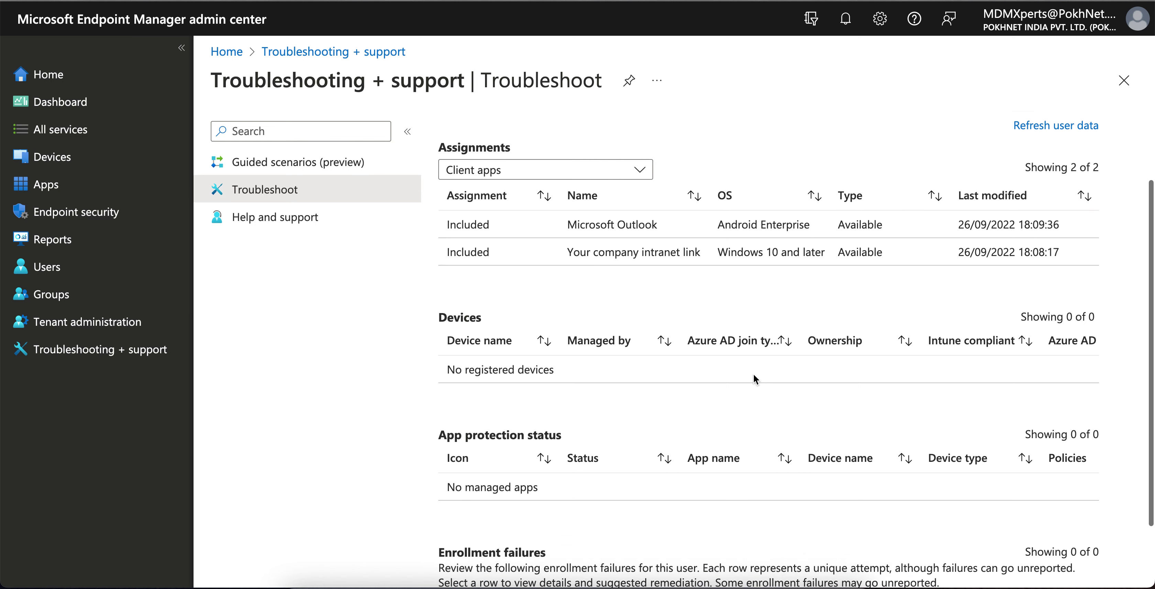
left_click_drag(465, 415, 615, 420)
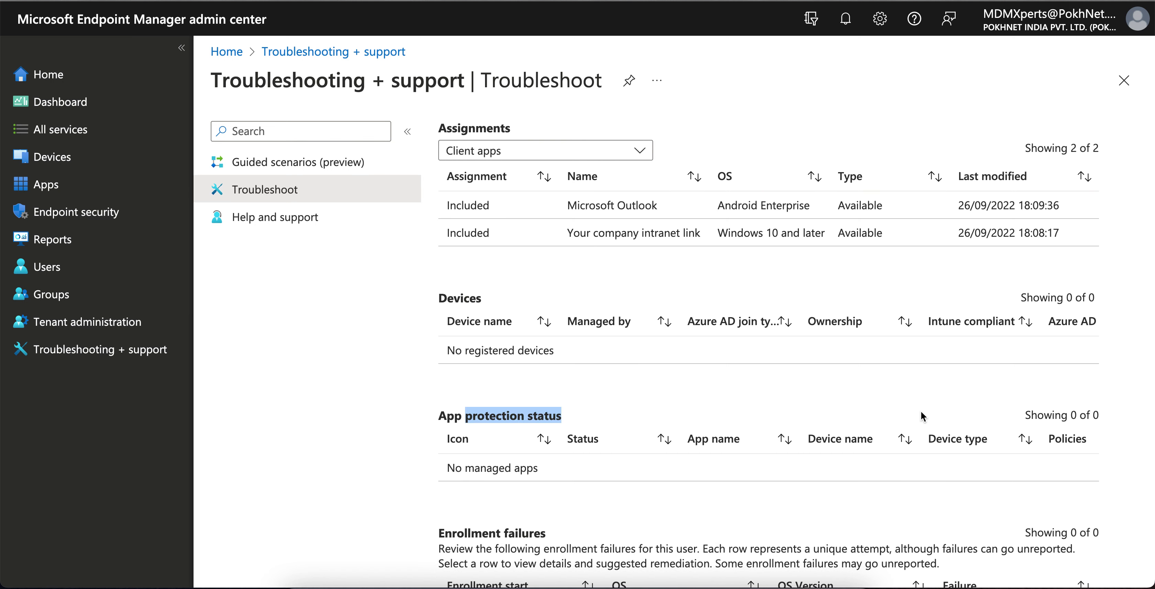
scroll(612, 186, "up", 2)
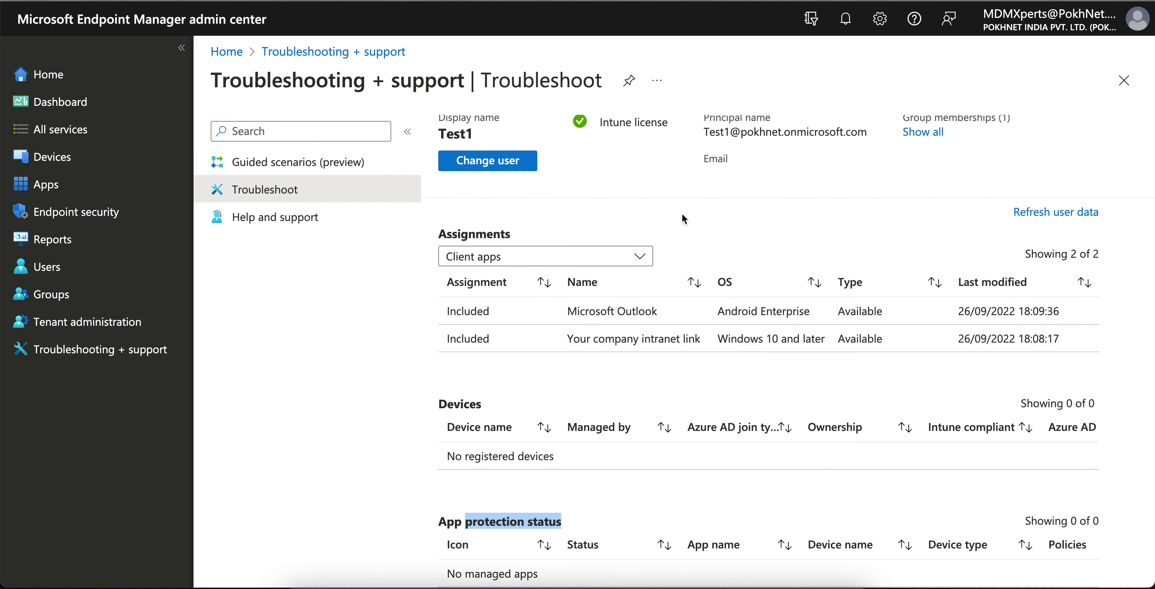
scroll(783, 250, "down", 3)
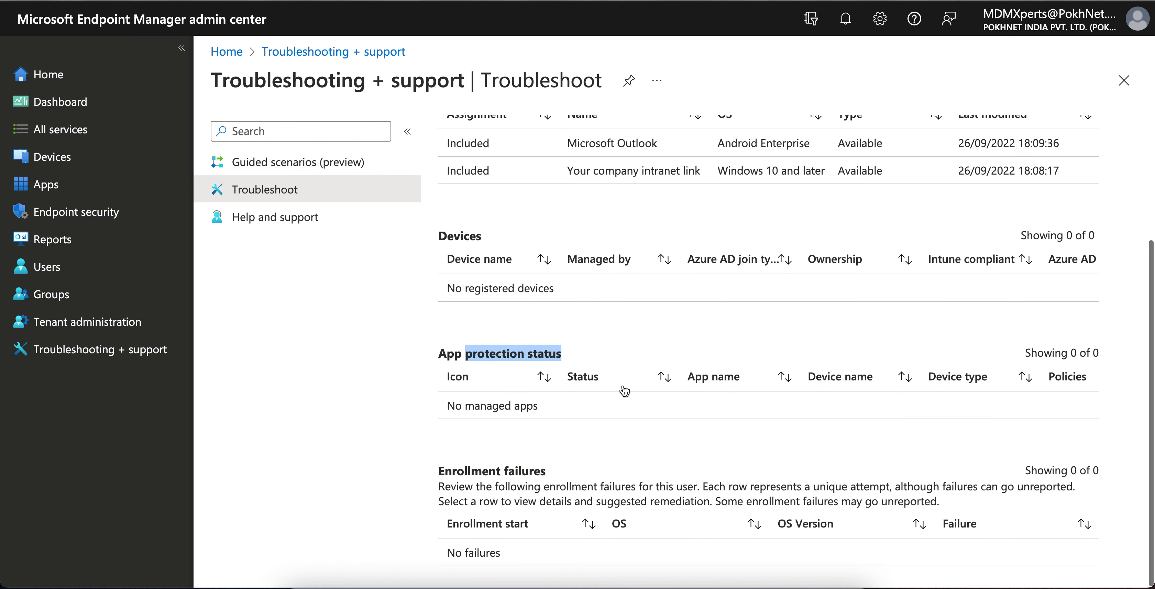
left_click_drag(440, 359, 438, 357)
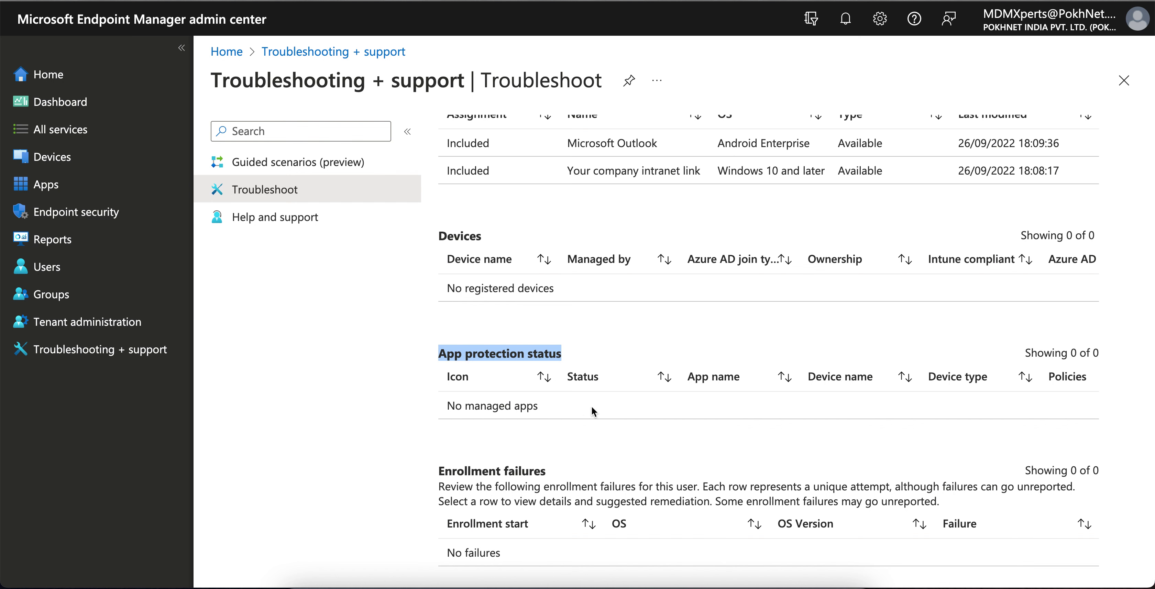
scroll(715, 299, "up", 3)
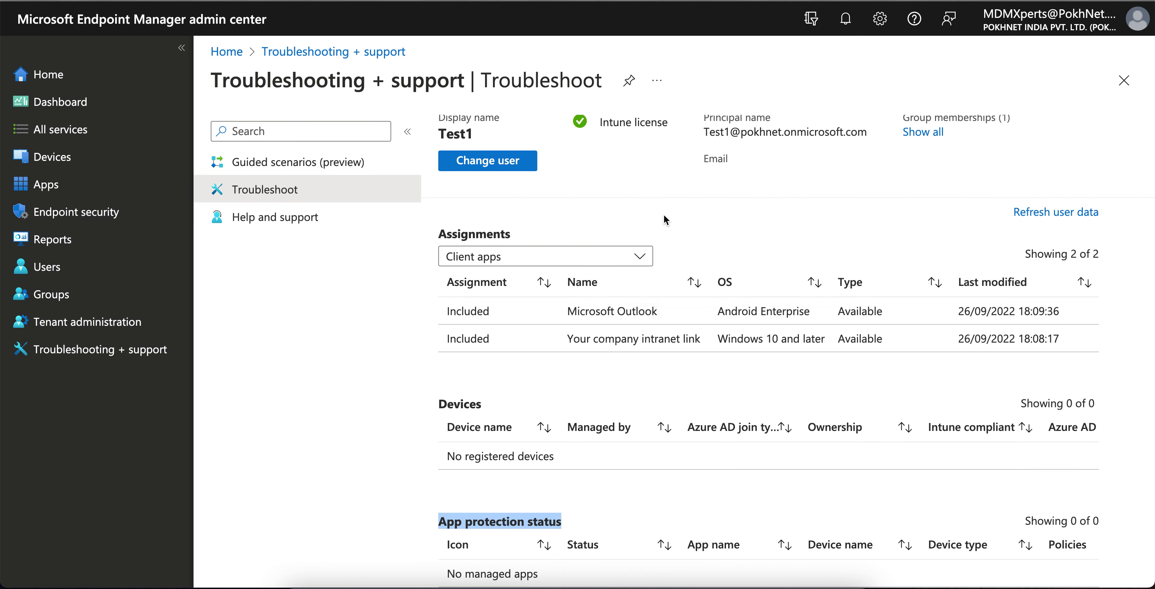
left_click(96, 179)
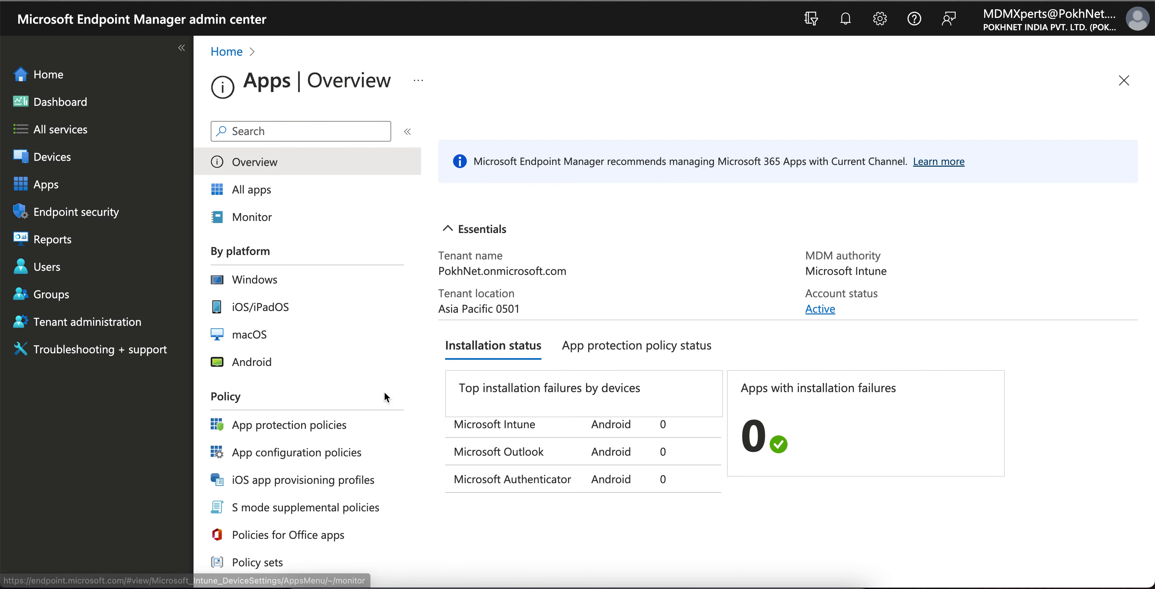
Step: Go to Monitor > App protection status > Reports
left_click(256, 218)
left_click(343, 244)
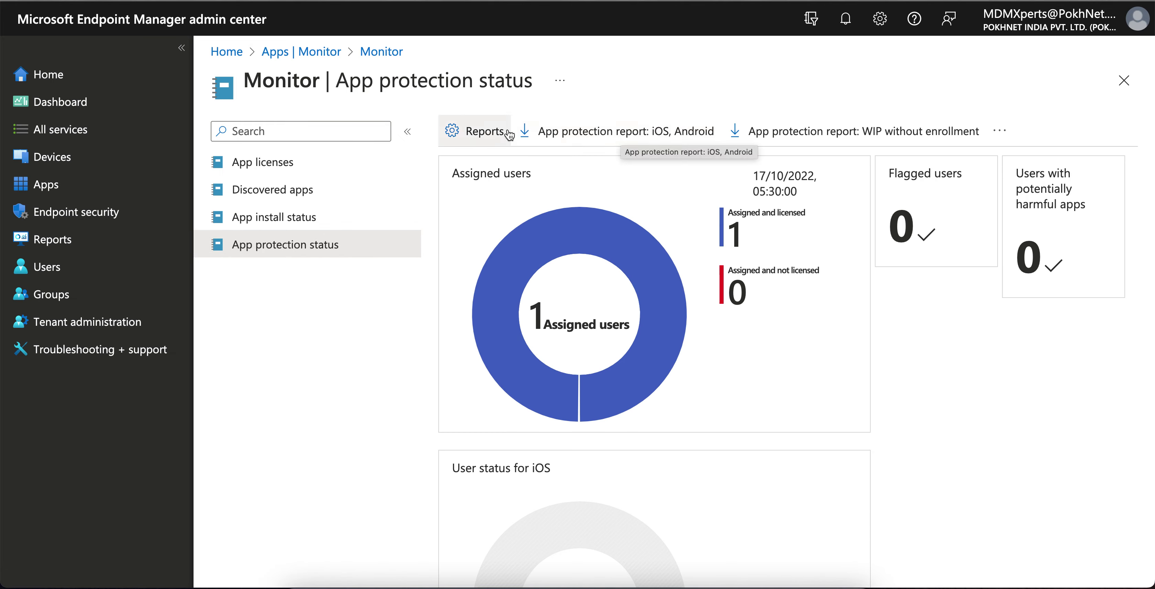
left_click(474, 140)
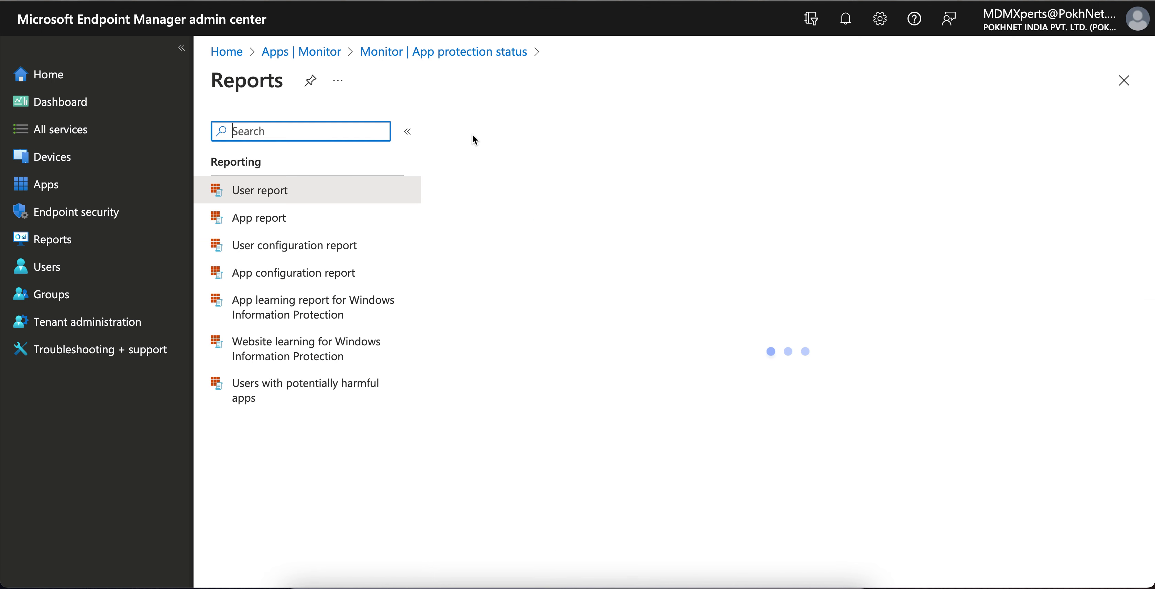
Step: Set the App report platform to Android, then switch to the User report
left_click(374, 223)
left_click(519, 209)
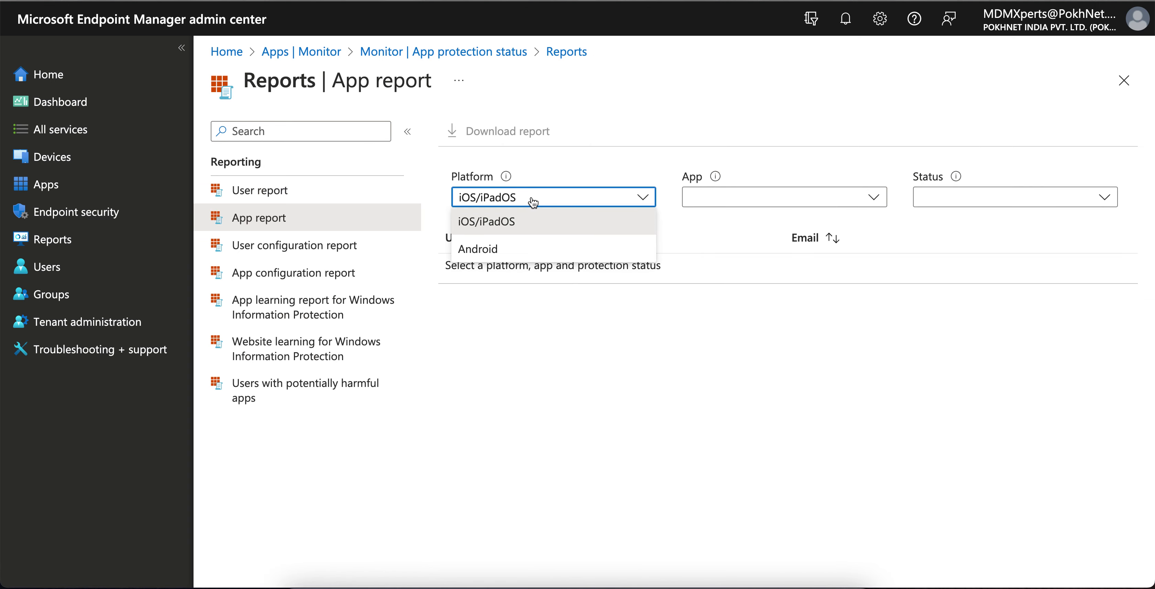
left_click(541, 249)
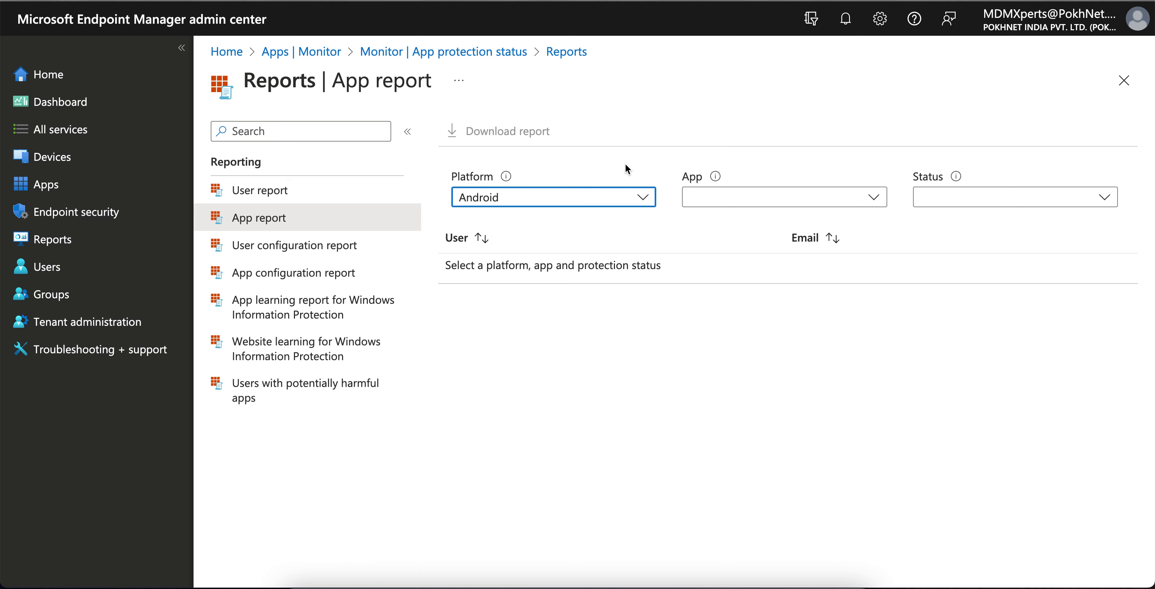
left_click(317, 188)
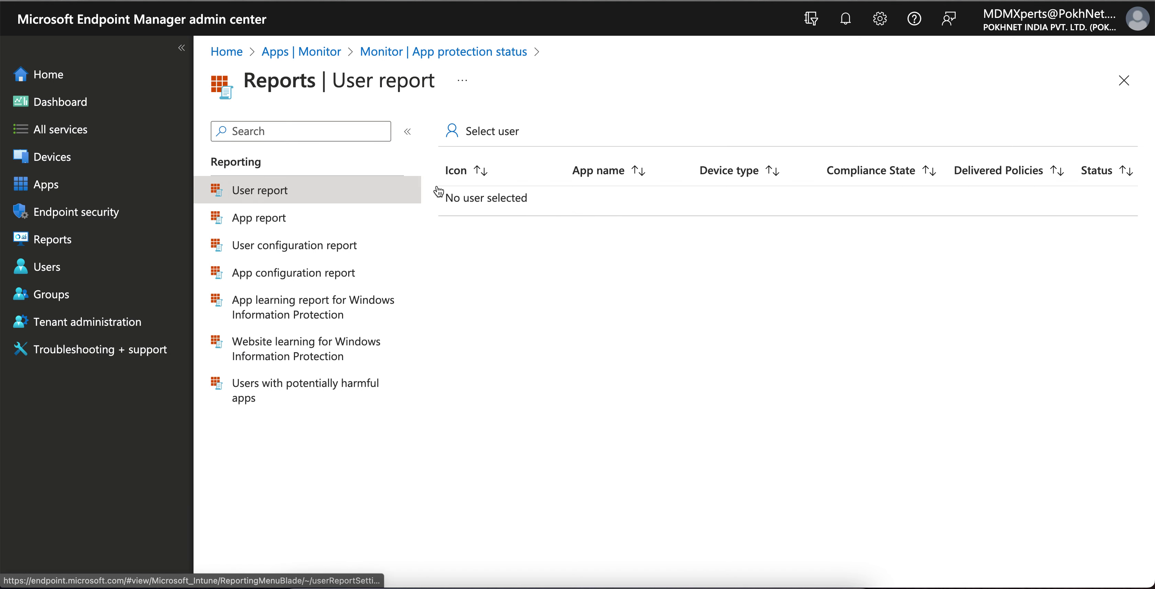